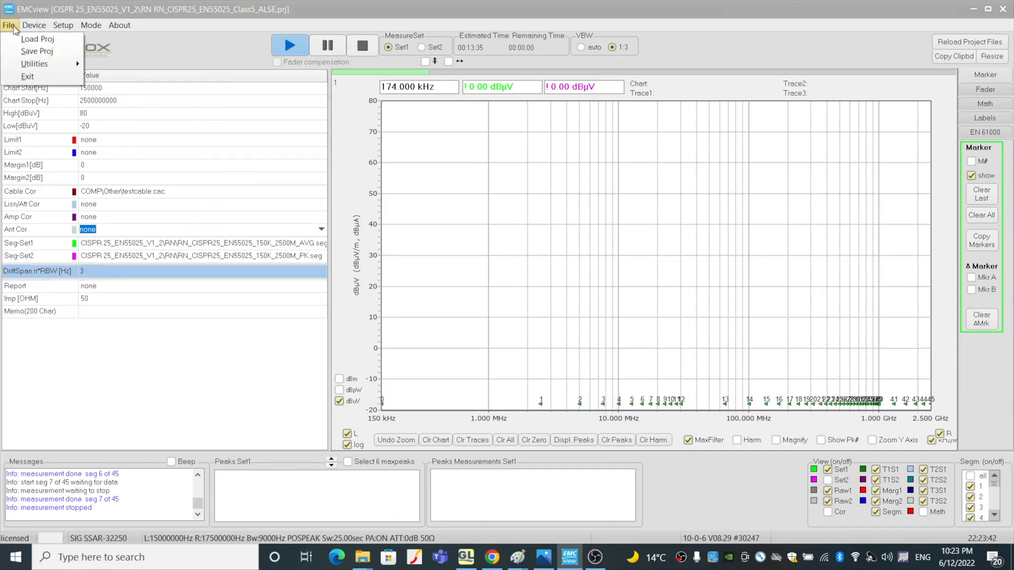
Load the RN_CISPR25_EN55025_Class5_ALSE.prj project to show Class 5 average and peak limit lines.
left_click(13, 42)
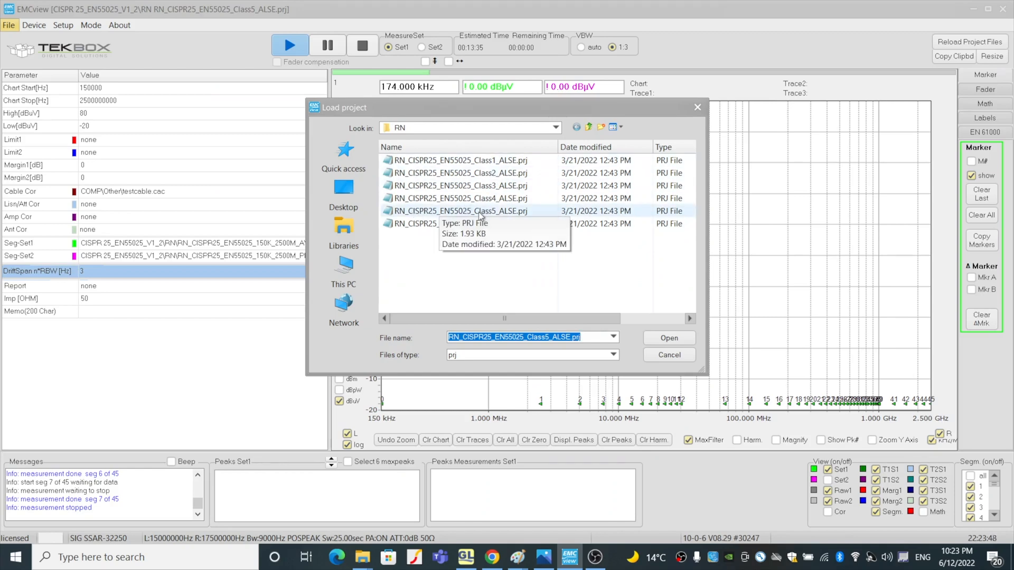
double_click(488, 212)
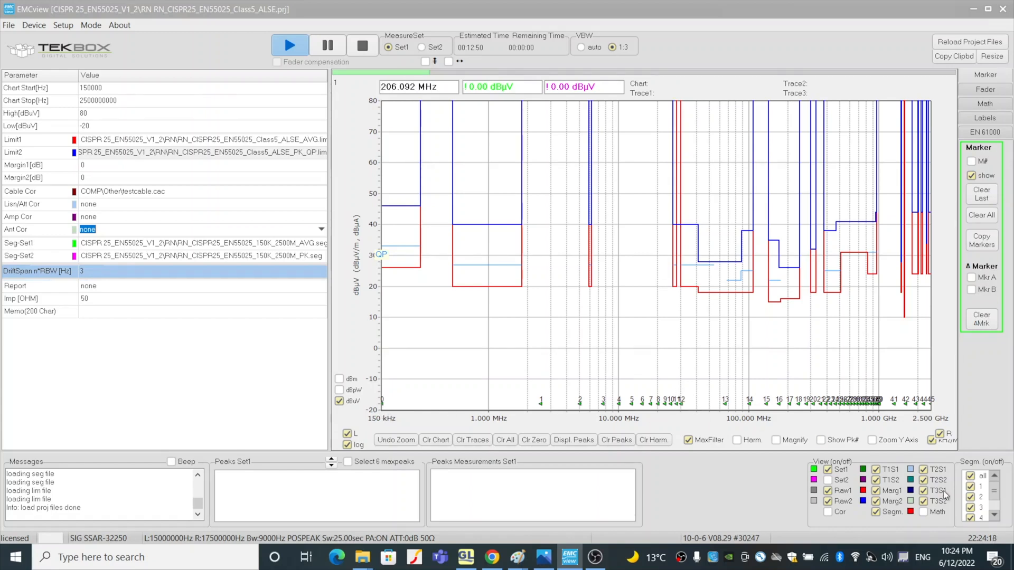
Deselect 'all' in the Segm. panel and enable segments 1 through 12 individually.
left_click(970, 477)
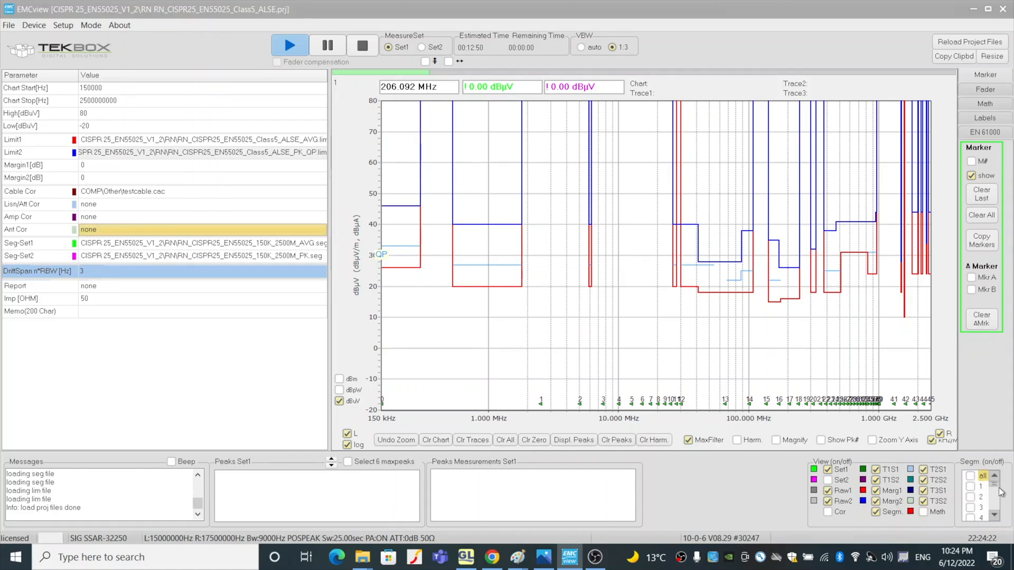
left_click(970, 487)
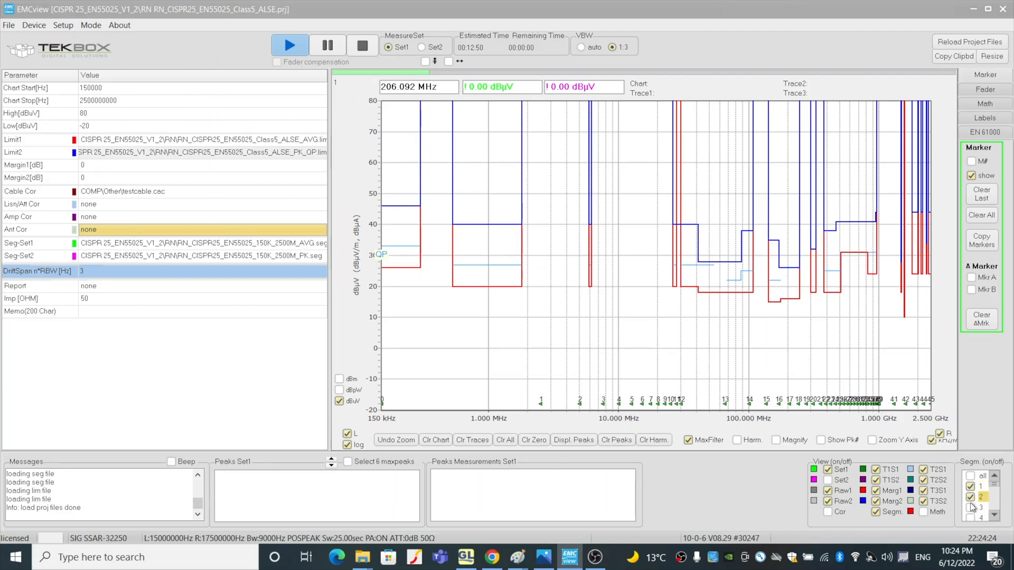
left_click(971, 507)
left_click(971, 518)
left_click(971, 507)
scroll(978, 507, "down", 1)
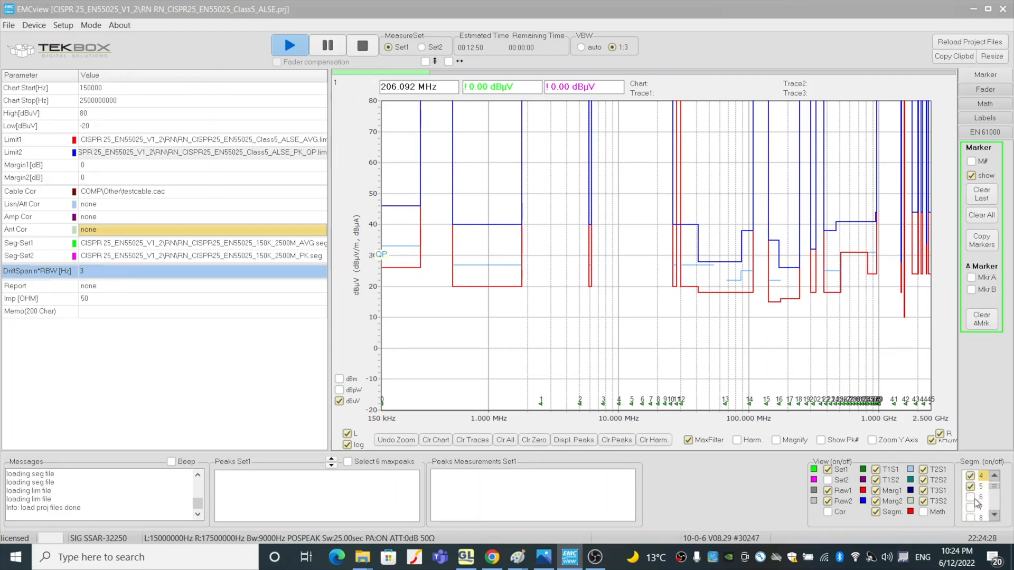
left_click(971, 497)
left_click(971, 506)
left_click(970, 512)
left_click(970, 516)
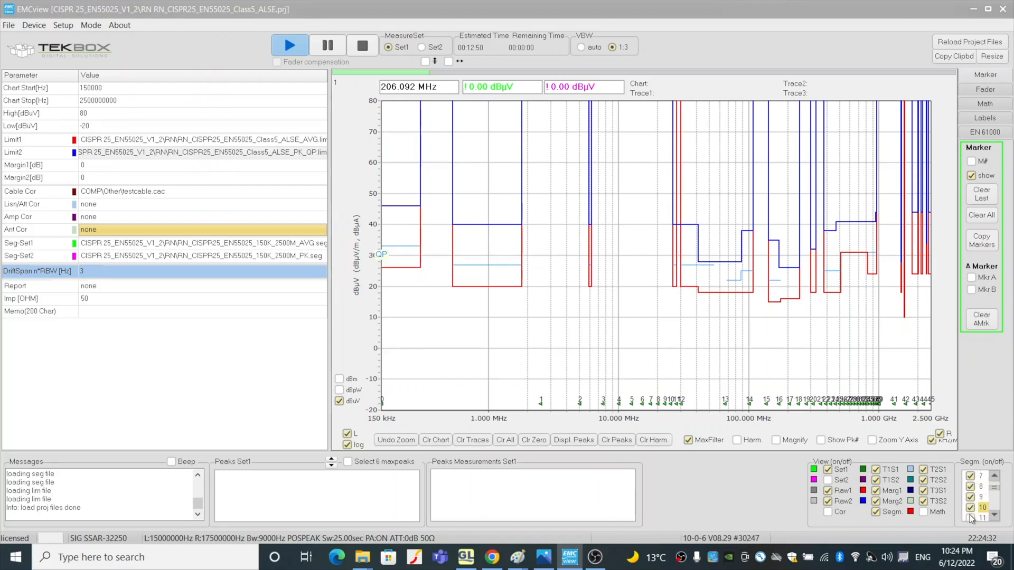
left_click(971, 516)
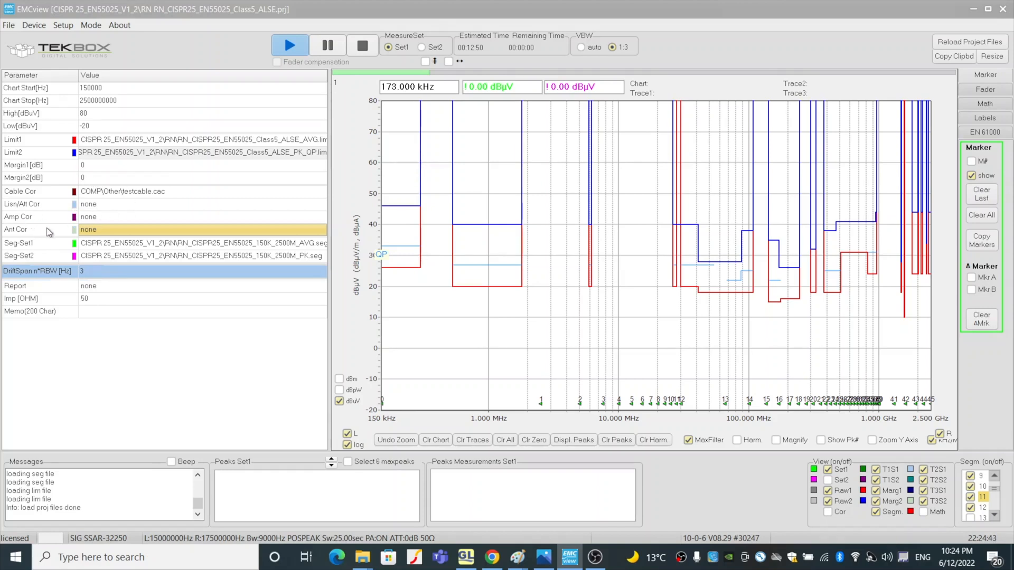
Begin editing the Ant Cor antenna correction value.
left_click(115, 230)
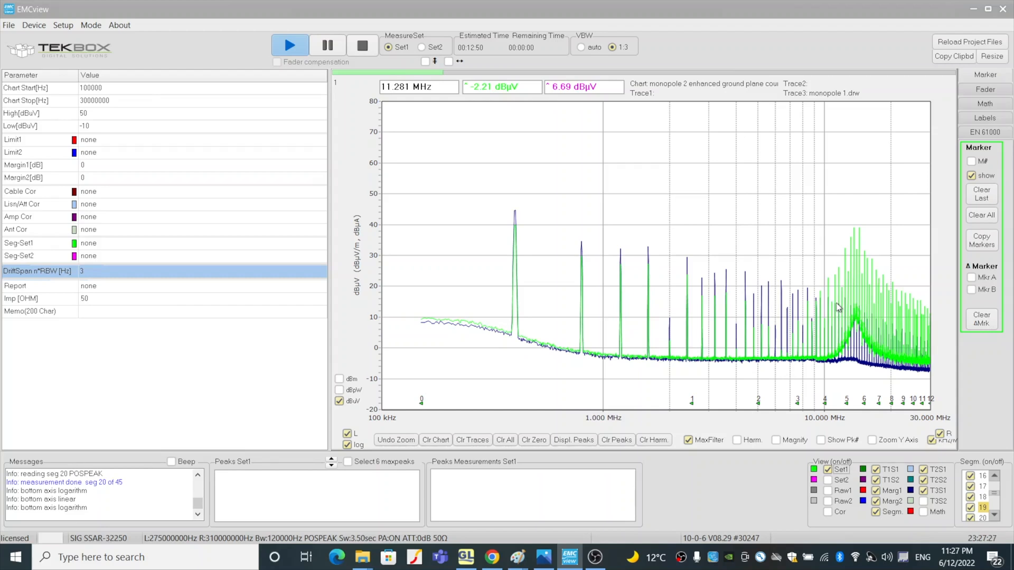
Toggle the Set1 view checkbox to compare traces, ending with the green trace hidden.
left_click(828, 470)
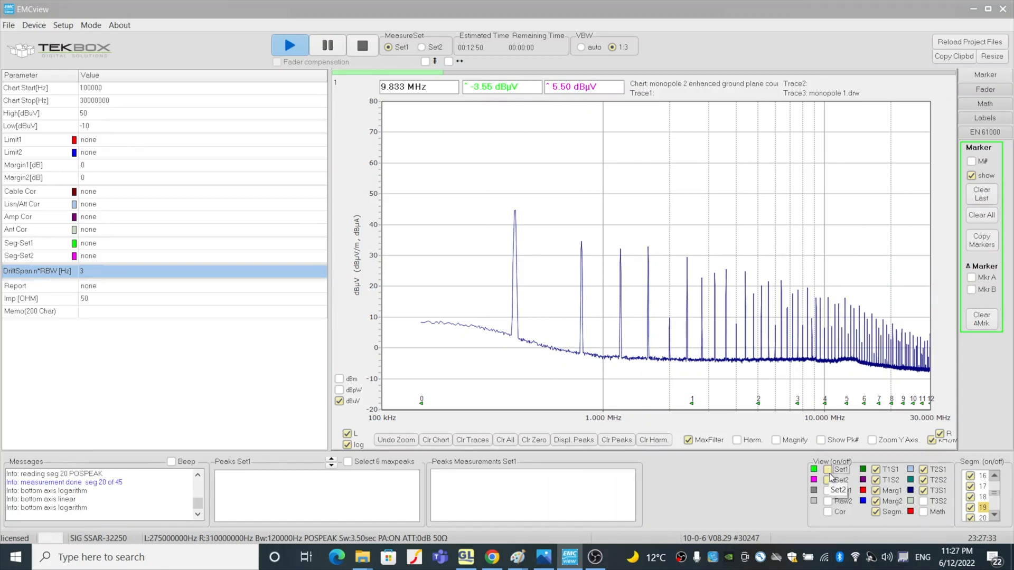
left_click(828, 470)
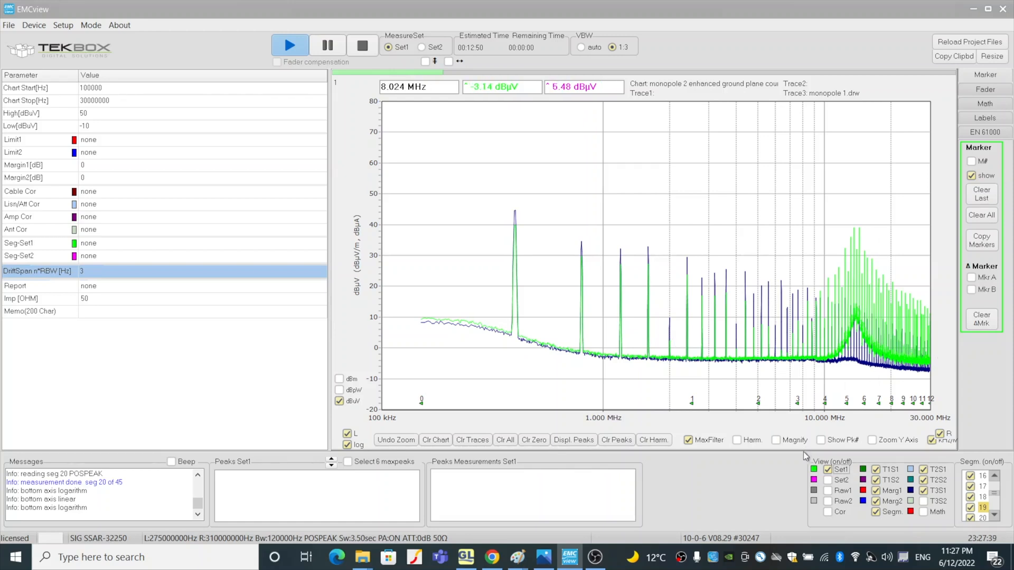
left_click(828, 469)
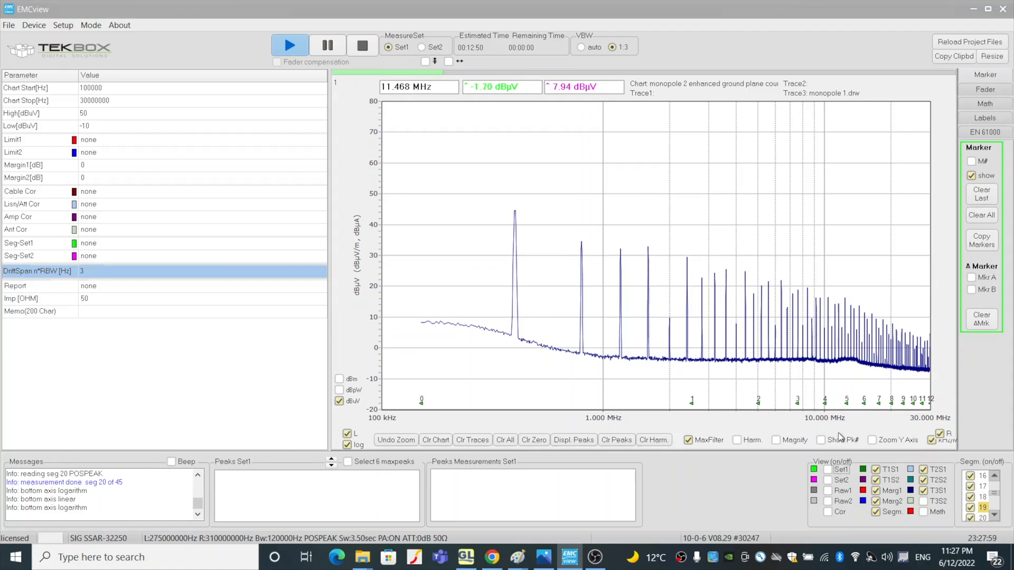
left_click(827, 470)
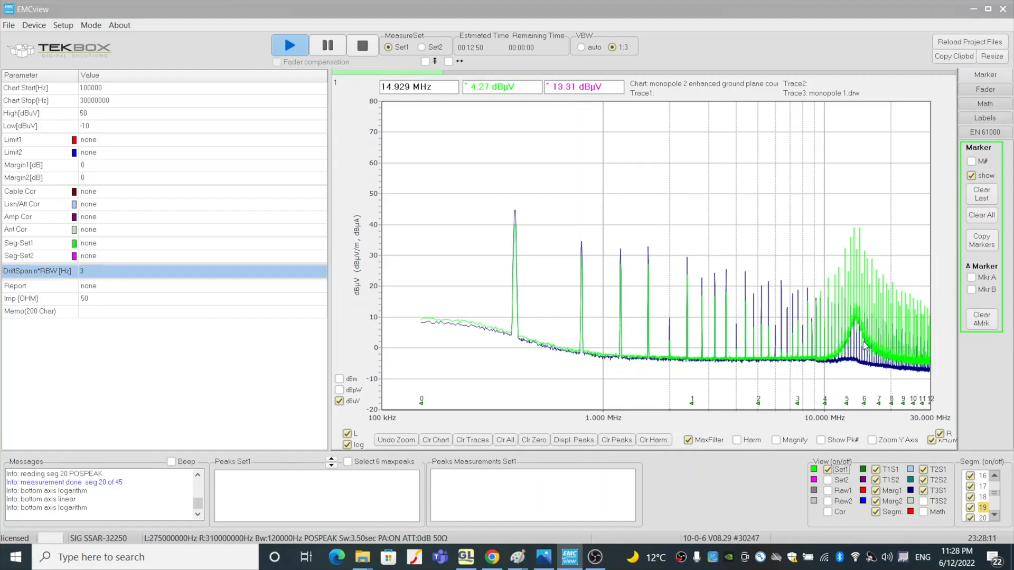
left_click(828, 470)
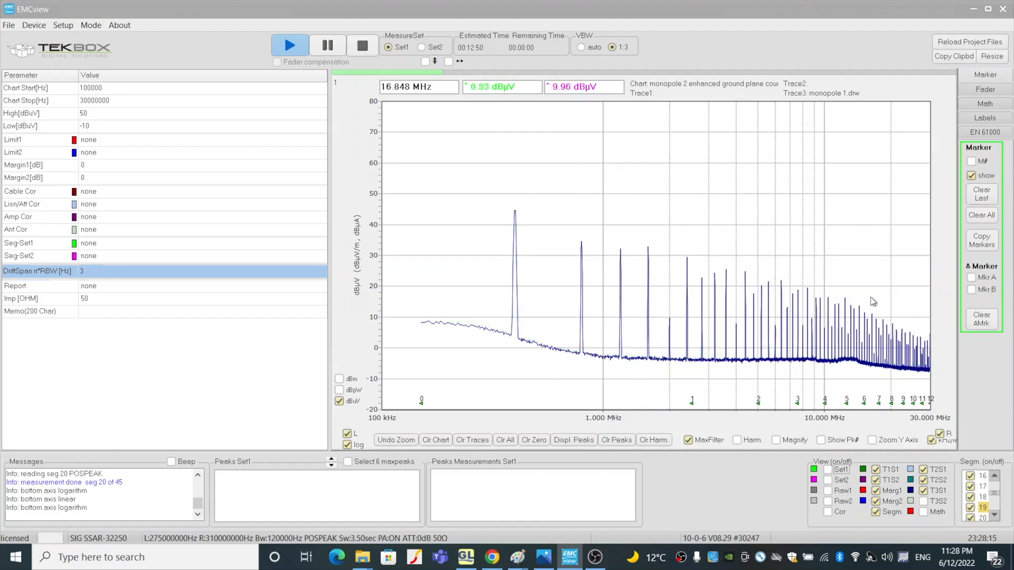